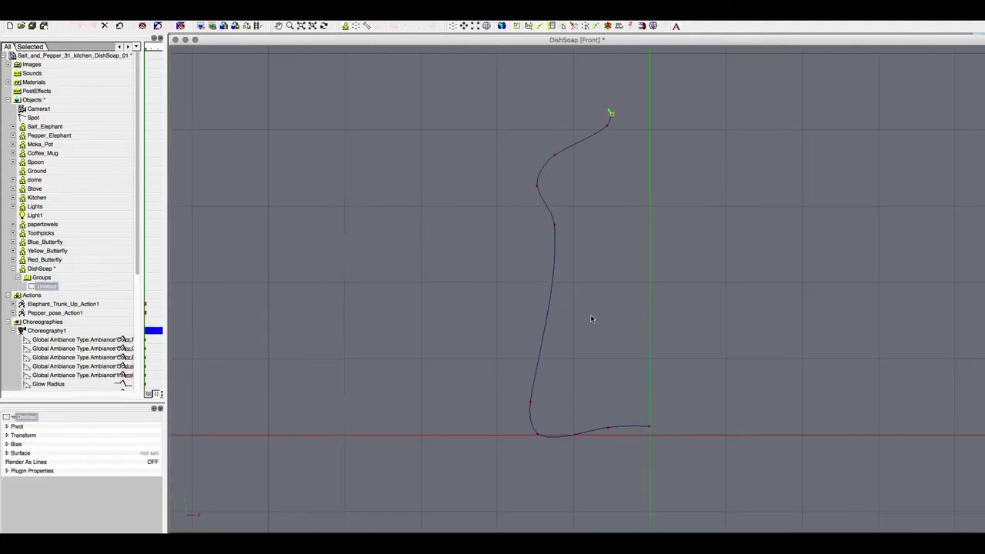
Select the entire bottle profile spline (Ctrl+A) and lathe it into a rounded bottle surface.
scroll(548, 443, up, 3)
scroll(599, 427, down, 2)
click(492, 392)
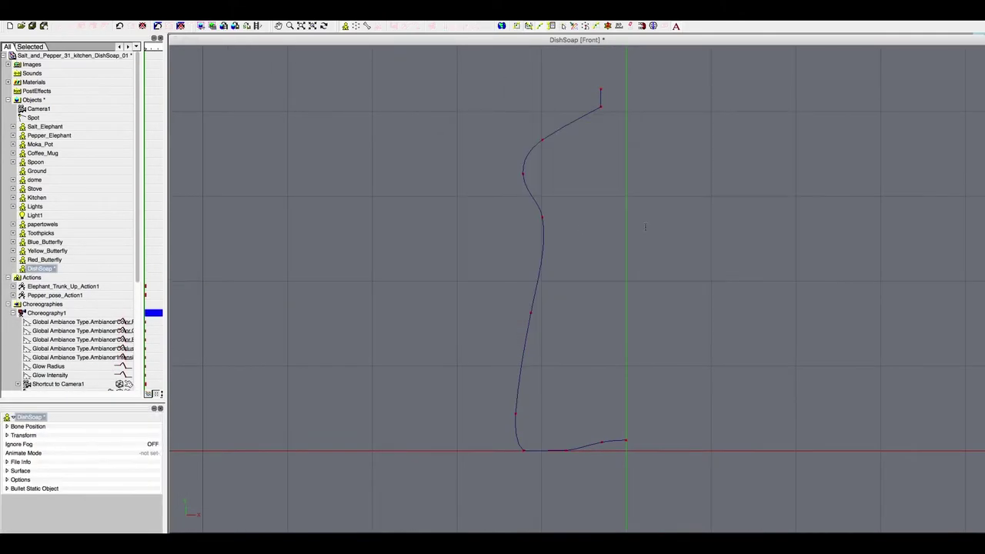
key(ctrl+a)
scroll(519, 271, up, 3)
click(539, 214)
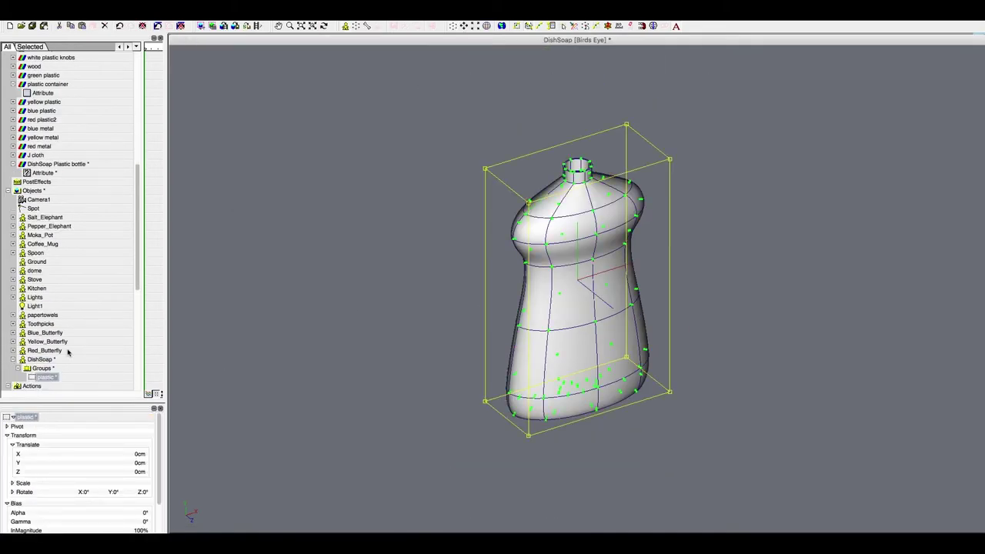
Apply the DishSoap Plastic bottle material to the bottle and select the copied neck rim for the cap.
drag(23, 166, 500, 167)
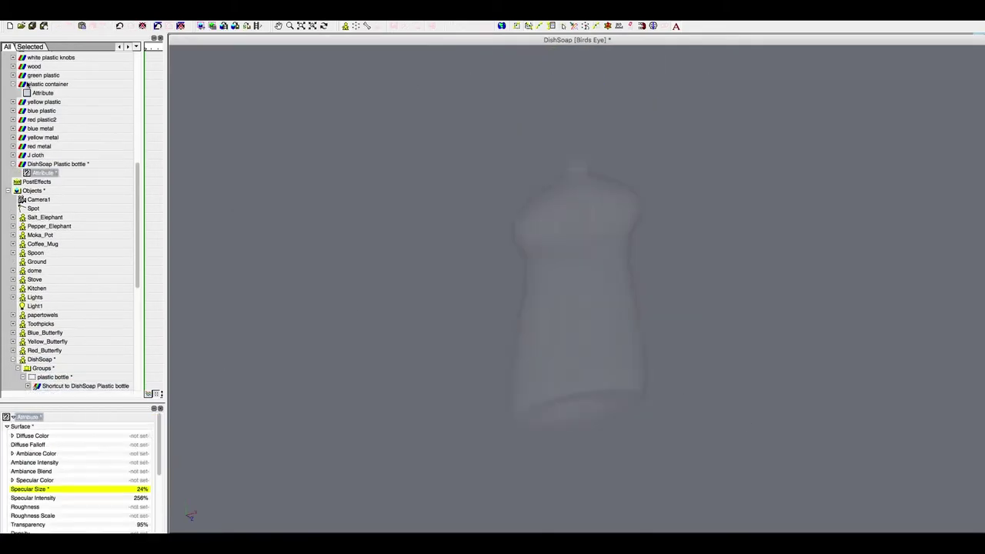
click(629, 171)
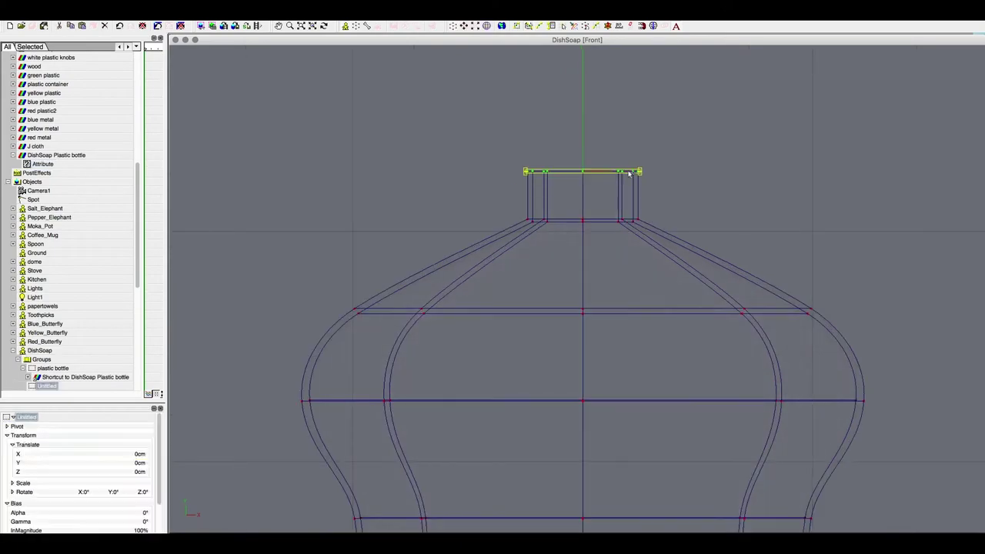
click(620, 167)
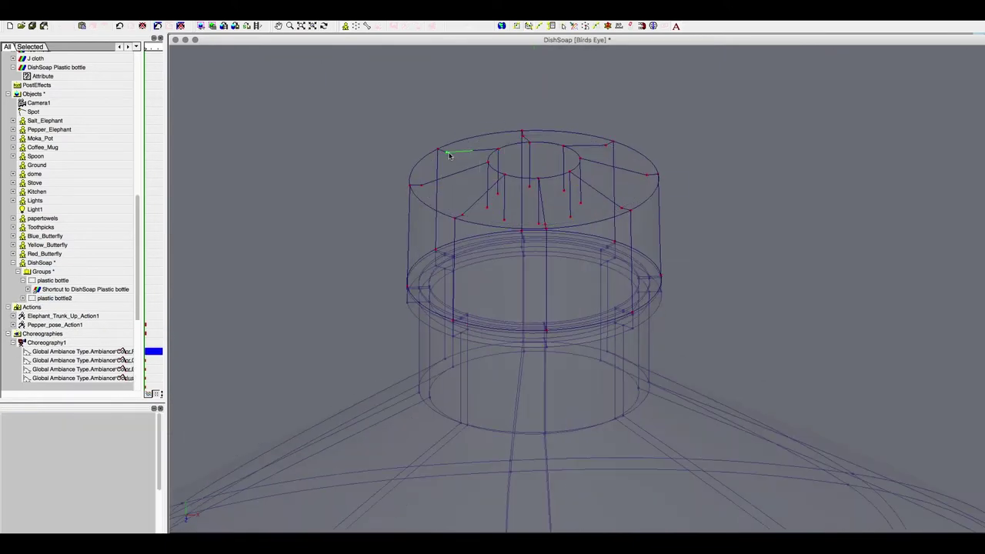
Select the plastic bottle2 cap group and start naming the new DishSoap material.
click(51, 301)
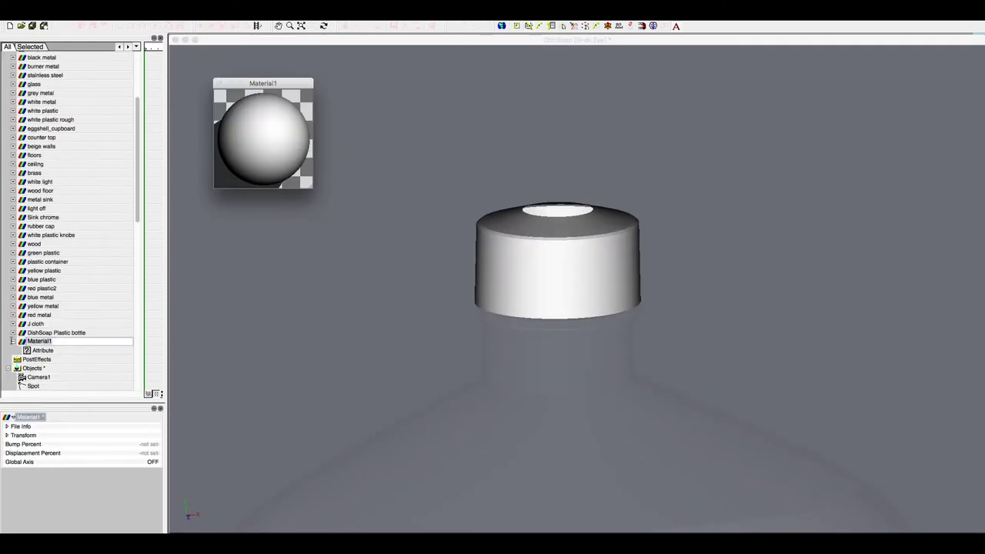
text(DishSoap Yellow Plastic *)
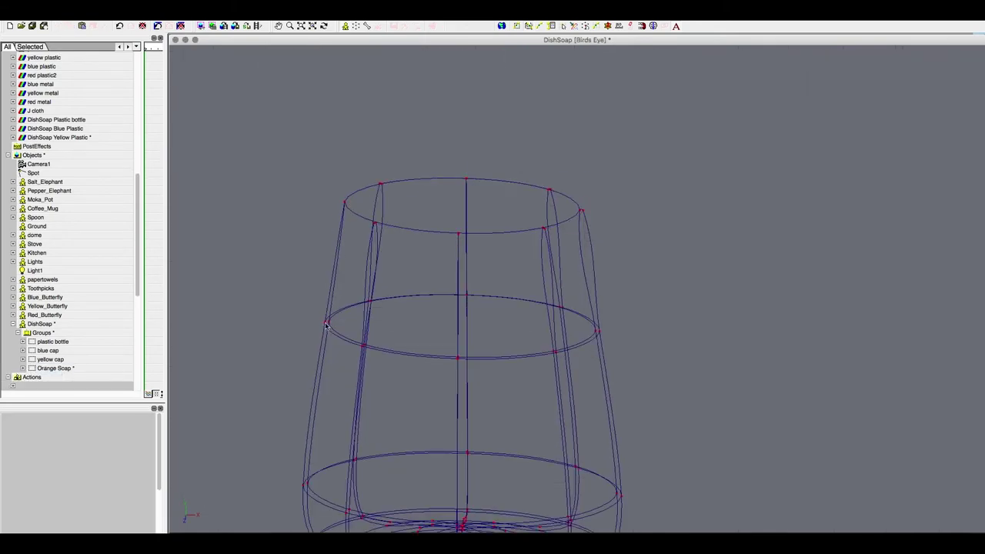
Inspect the soap shape from perspective, front and side views, deleting then restoring the Untitled group.
mouse_move(410, 170)
mouse_down()
mouse_move(312, 132)
mouse_move(398, 208)
mouse_move(450, 138)
mouse_up()
key(Delete)
mouse_move(444, 427)
mouse_down()
mouse_move(408, 165)
mouse_move(487, 501)
mouse_up()
key(cmd+z)
mouse_move(454, 353)
mouse_down()
mouse_move(528, 303)
mouse_move(486, 179)
mouse_up()
drag(545, 118, 493, 146)
key(2)
key(1)
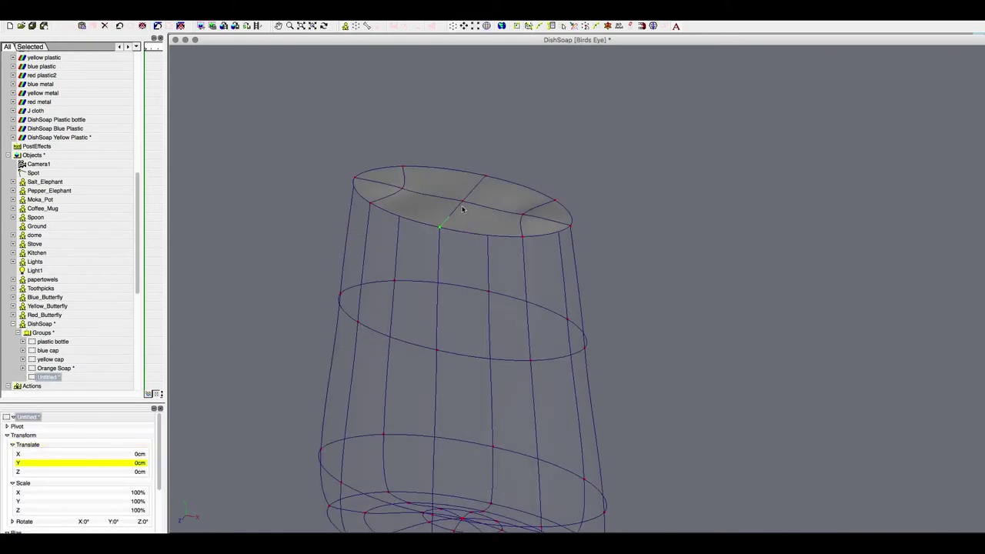
key(3)
key(1)
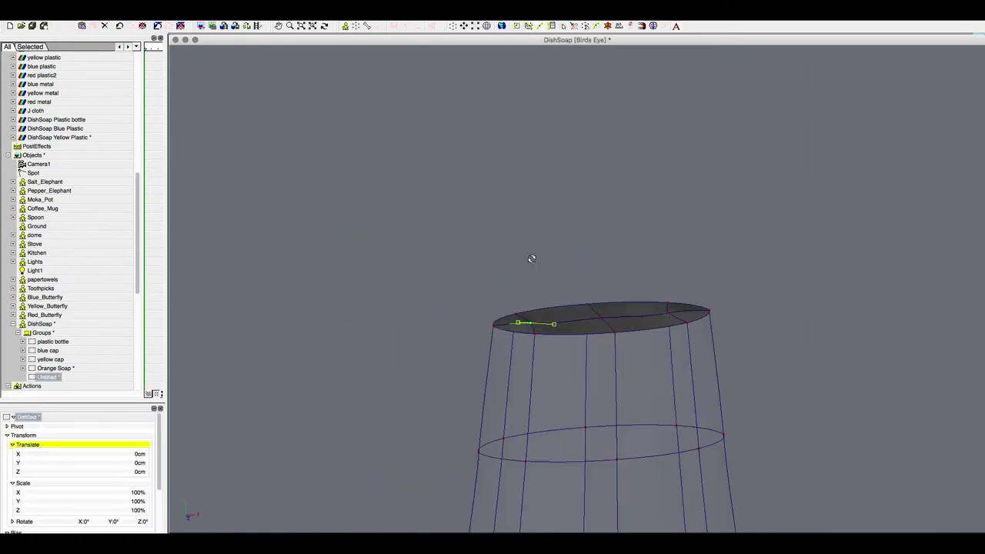
Make the Orange Soap material orange with specular size 20%, intensity 80% and transparency 80%.
click(36, 342)
click(37, 350)
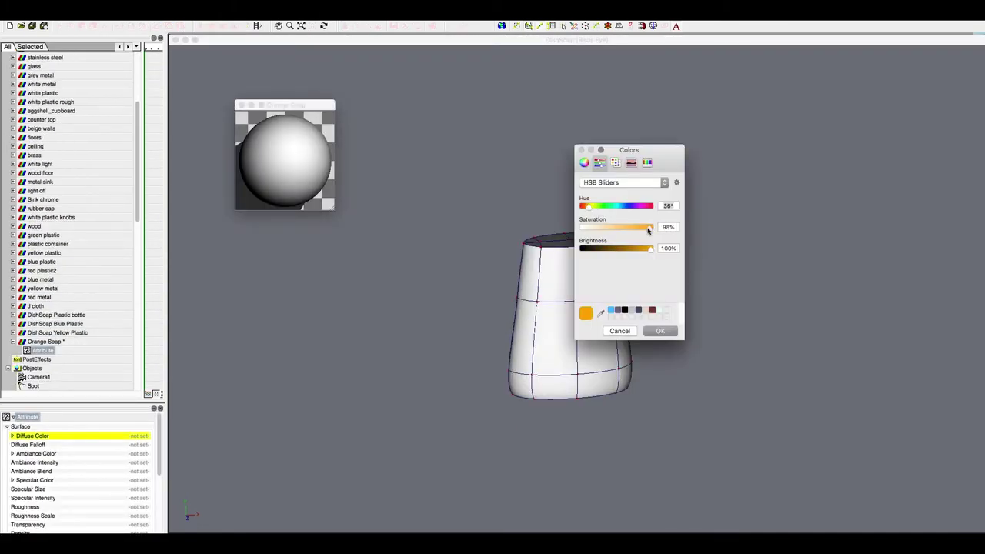
scroll(162, 480, down, 3)
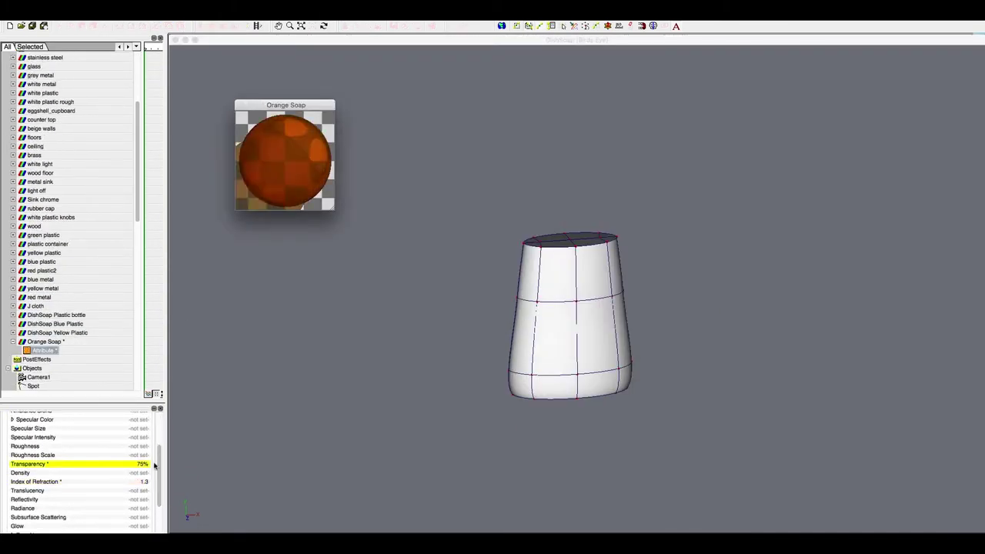
click(144, 465)
click(657, 330)
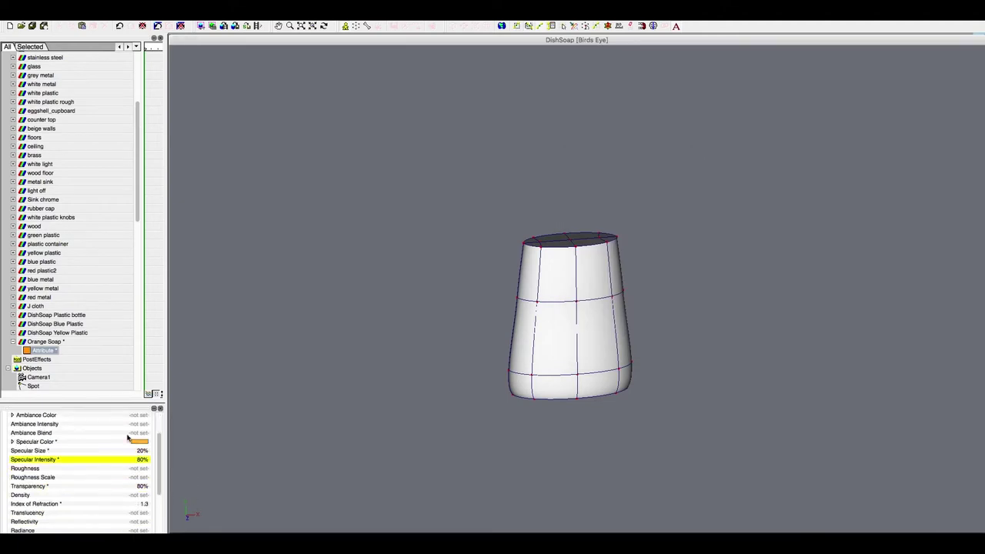
click(578, 250)
Check the soap's top ring and edges from front and side views, then render-lasso a bottle preview.
key(2)
click(510, 205)
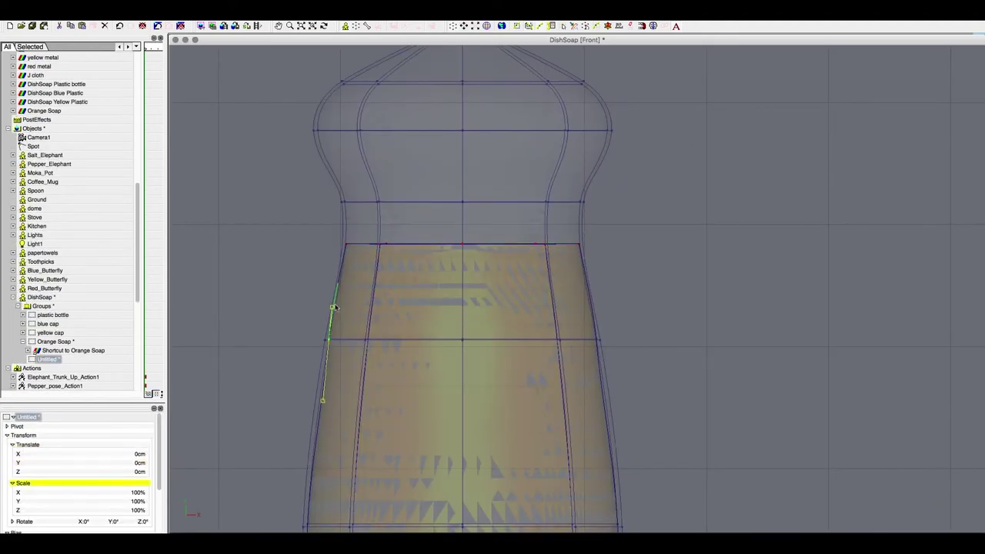
key(3)
key(2)
key(4)
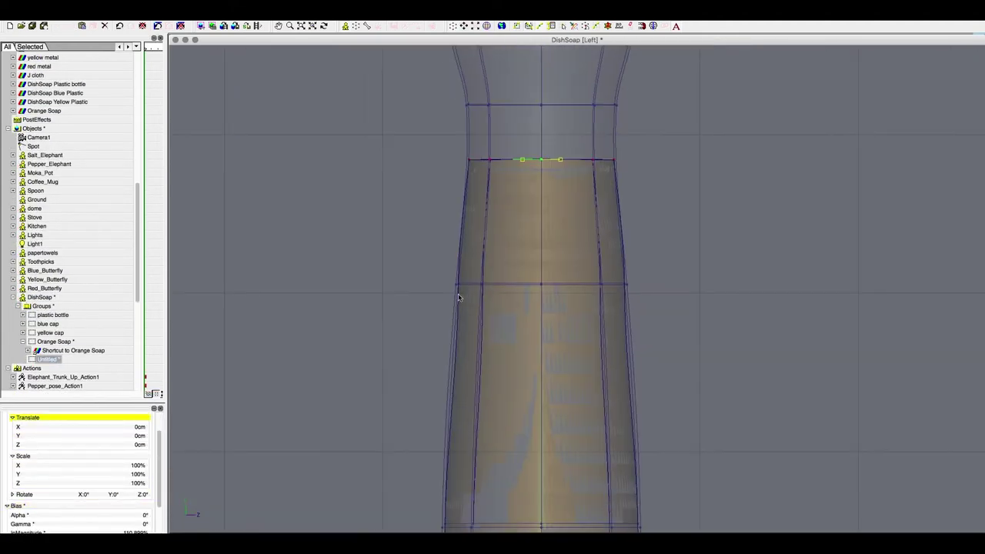
scroll(492, 294, up, 2)
click(428, 132)
middle_drag(631, 146, 502, 247)
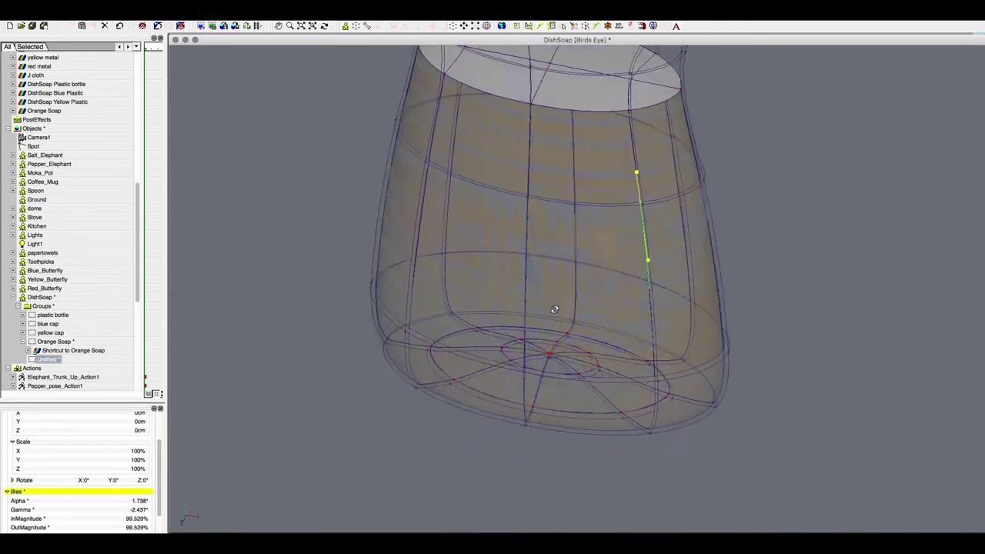
scroll(502, 246, down, 3)
drag(397, 84, 668, 496)
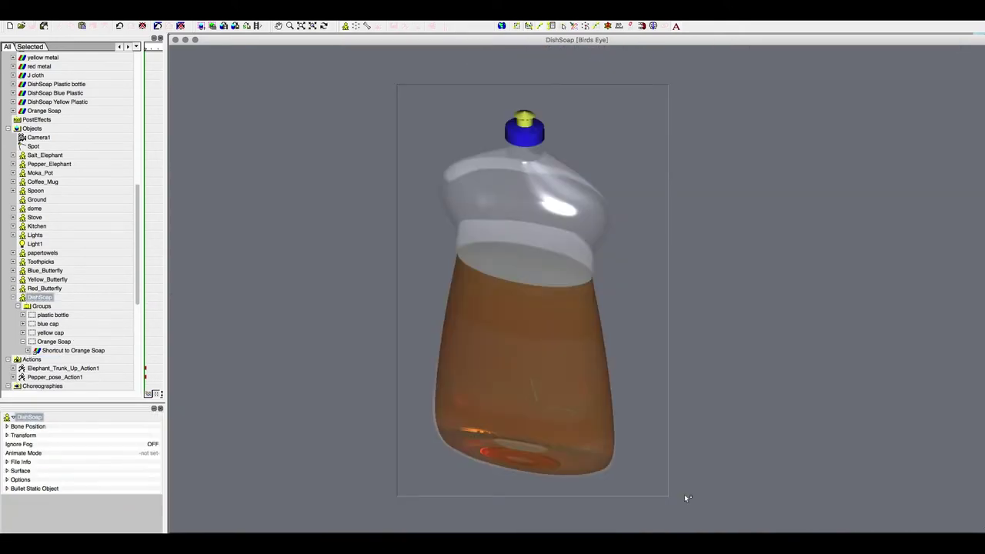
Clear the render preview, inspect the soap's bottom from the side, and save the model.
click(543, 319)
scroll(547, 270, up, 3)
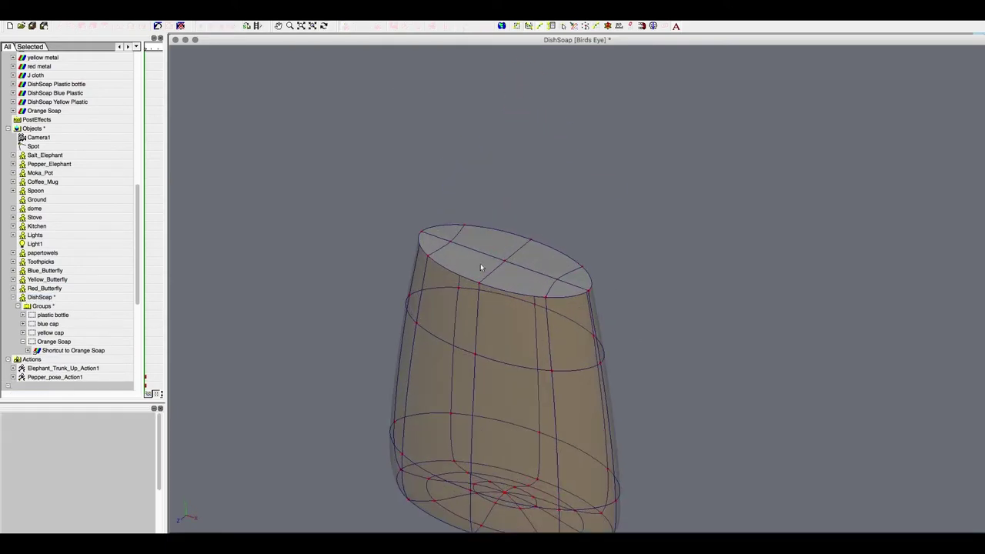
middle_drag(546, 270, 495, 398)
scroll(495, 398, up, 5)
scroll(475, 163, up, 5)
click(475, 162)
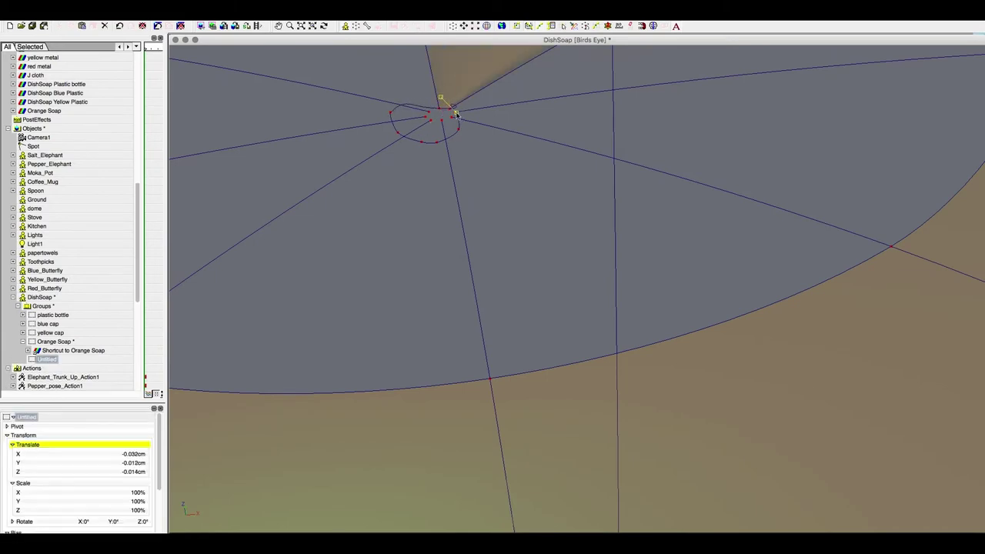
scroll(460, 112, down, 10)
scroll(420, 153, up, 3)
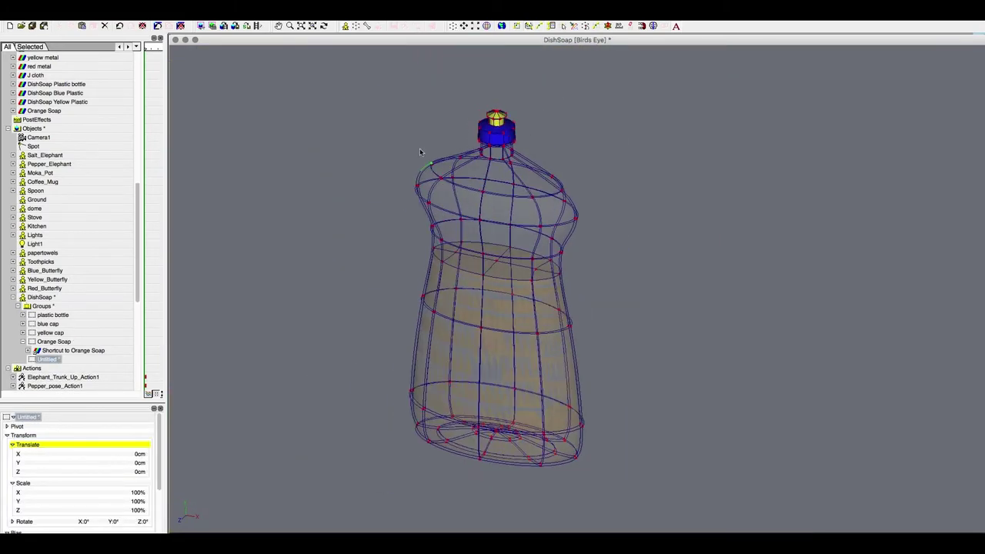
key(ctrl+s)
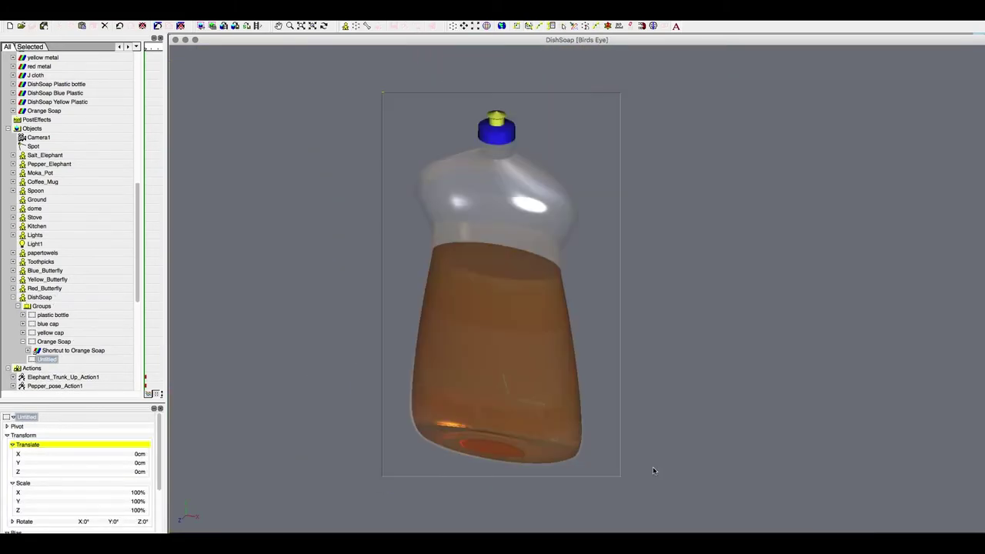
Zoom into the front view to build the bubble spheres and the half label patch.
key(2)
scroll(688, 253, up, 3)
scroll(741, 285, up, 2)
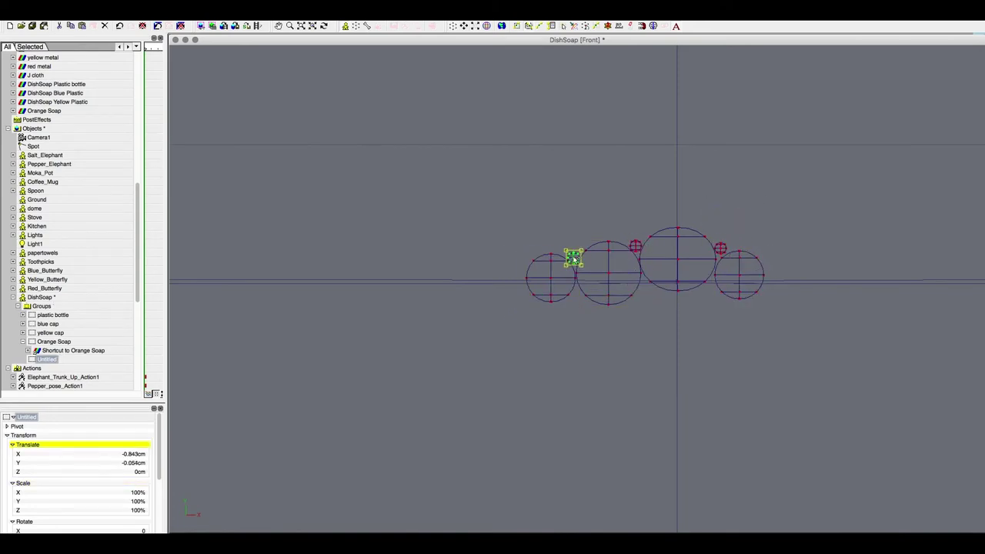
scroll(574, 260, up, 2)
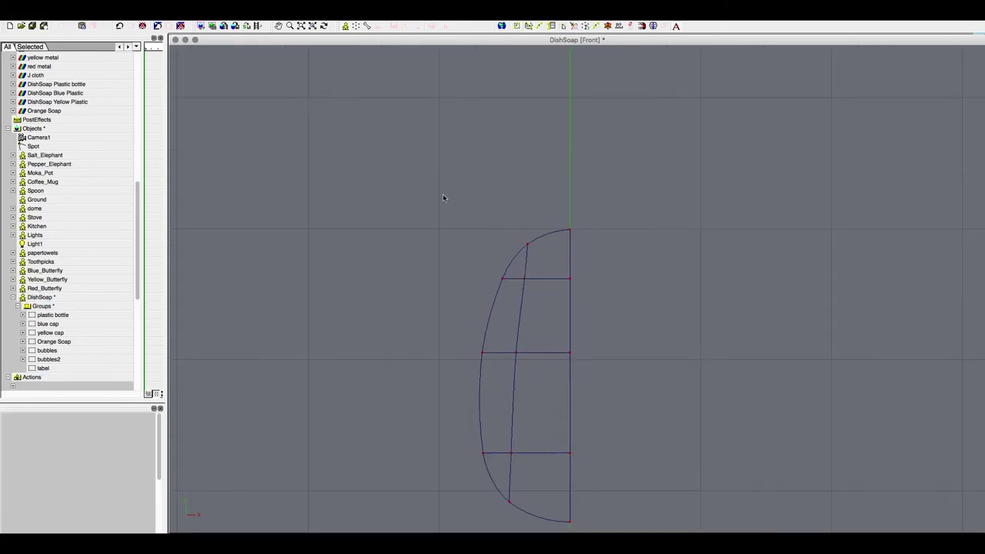
Mirror the half label cage with Copy/Flip/Attach into a full symmetrical patch and view it shaded.
right_click(534, 328)
click(658, 358)
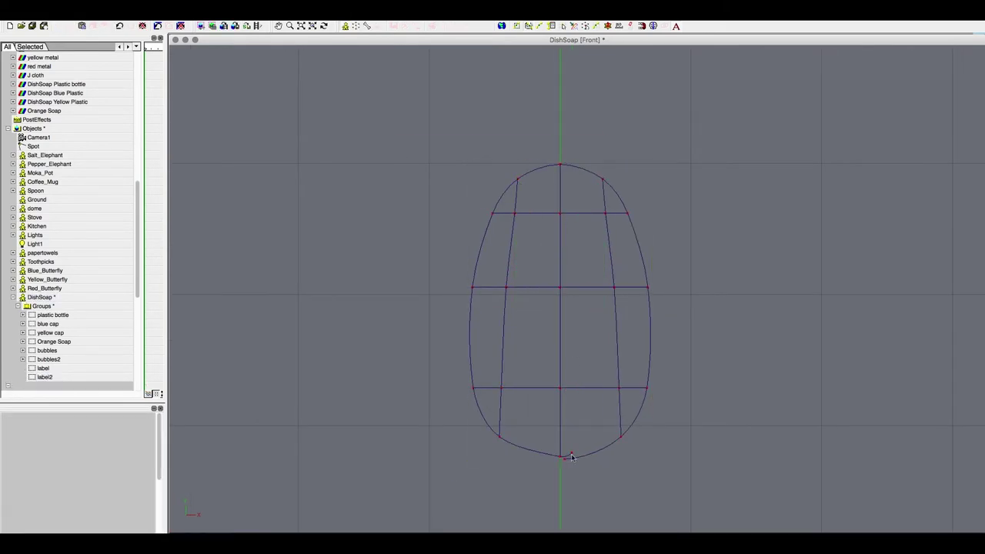
key(1)
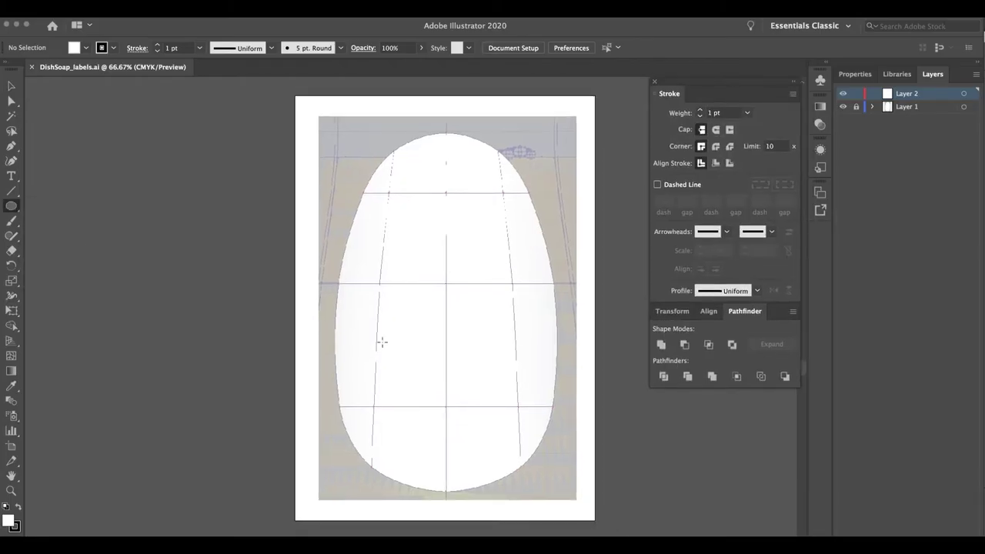
Give the circle a 3 pt outline, place a copy down and right, and zoom out to the whole label.
text(3)
key(Return)
alt+drag(456, 383, 483, 421)
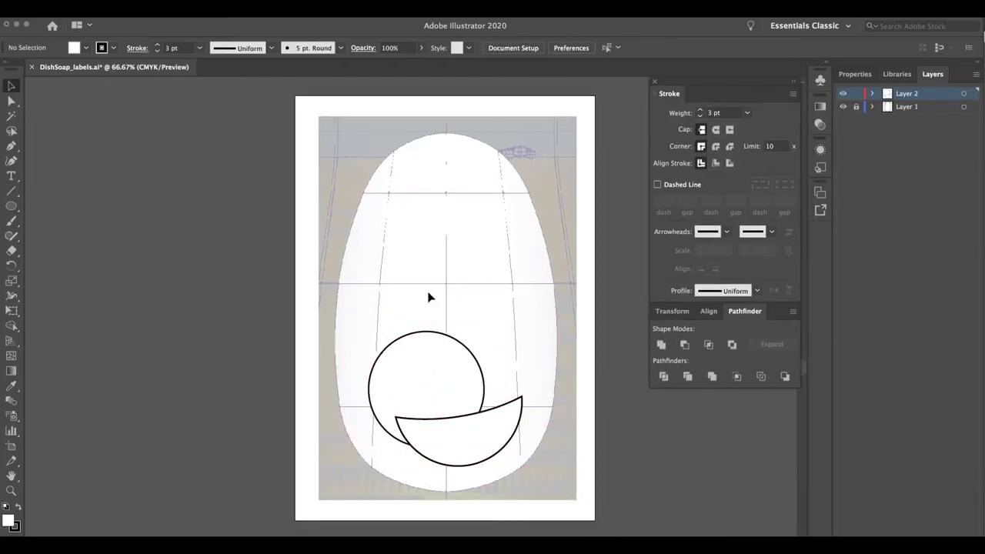
alt+scroll(560, 350, up, 2)
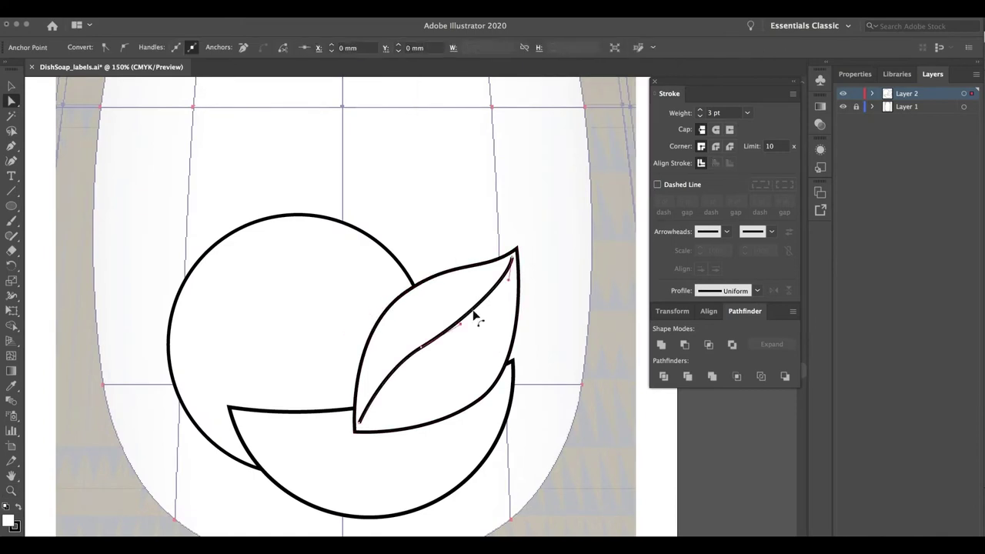
key(v)
alt+scroll(374, 319, down, 2)
alt+scroll(507, 422, down, 1)
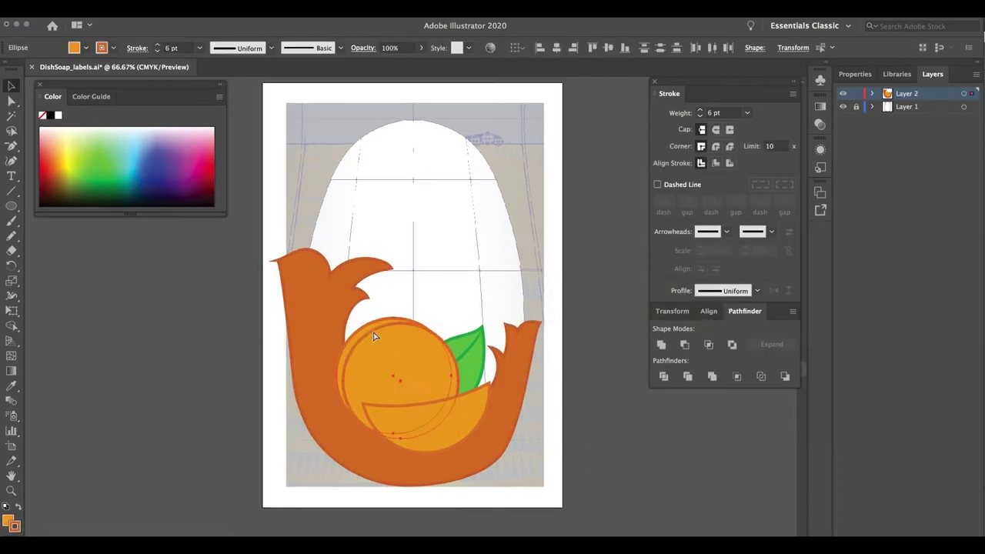
Position an orange circle copy above, set the blue background gradient, and isolate the leaf for recolouring.
alt+drag(375, 336, 384, 254)
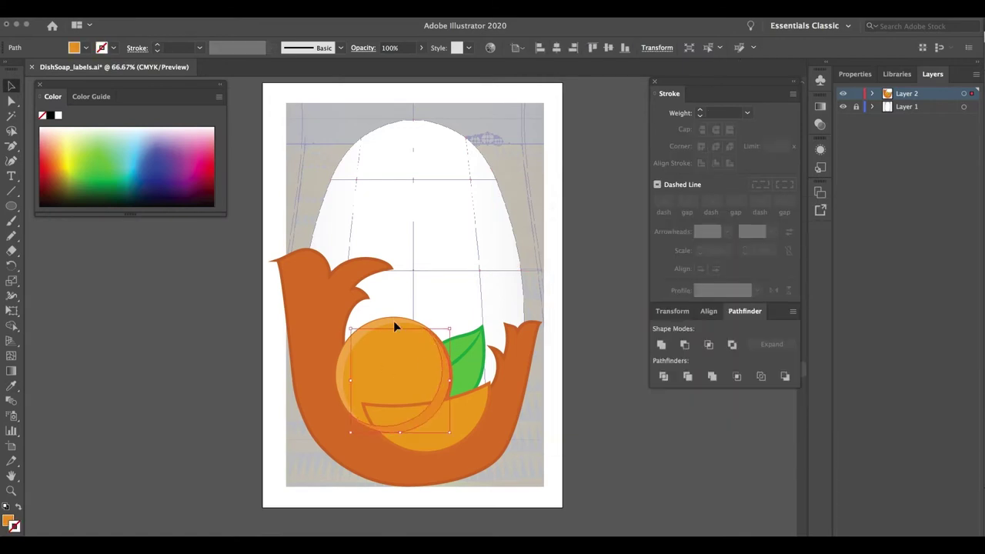
double_click(393, 326)
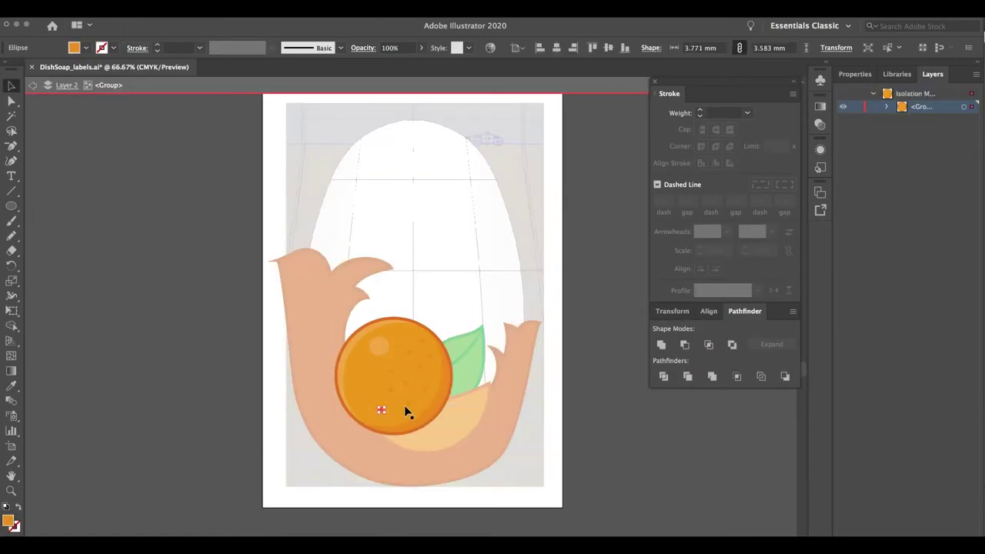
double_click(445, 271)
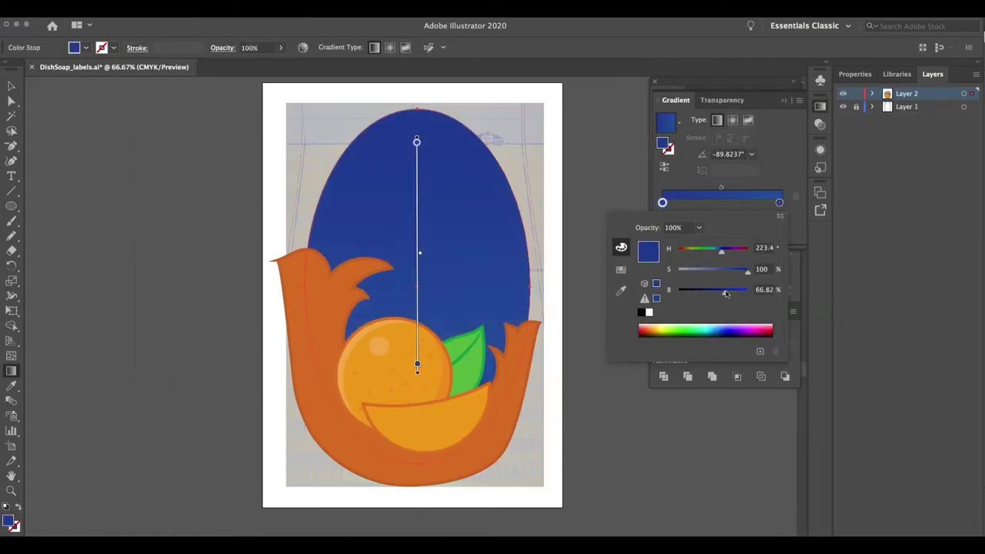
click(460, 413)
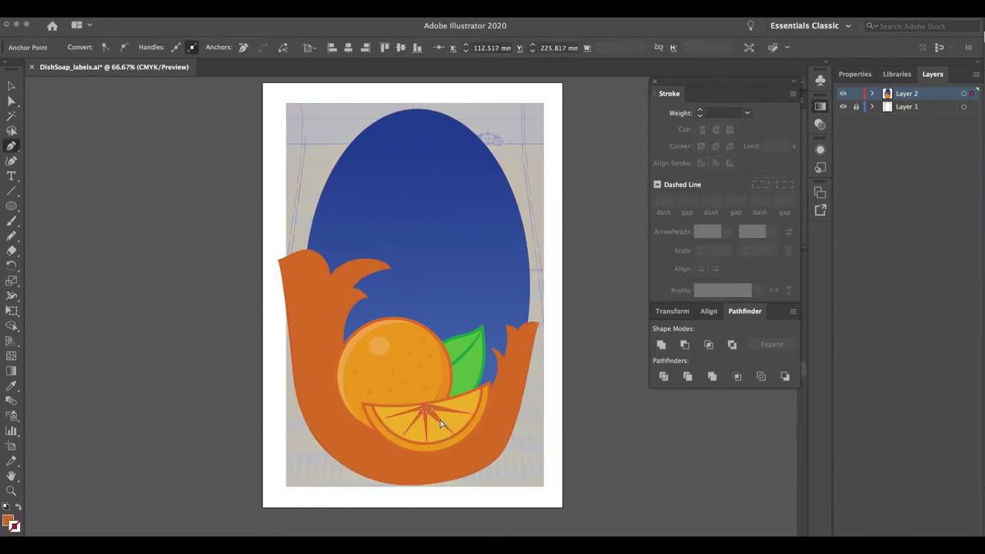
double_click(466, 358)
text(ORANGE)
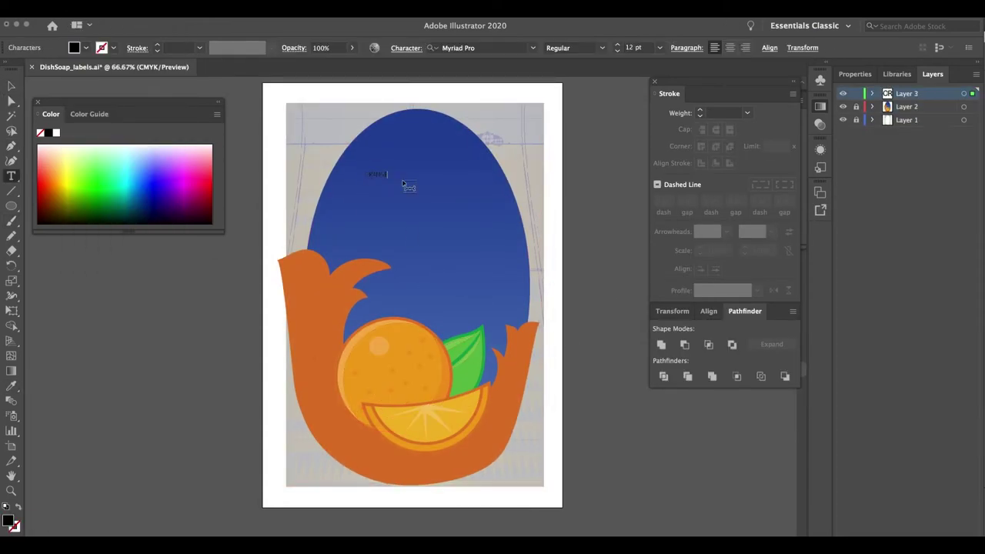
Style ORANGEY orange with a rising arc warp and yellow outline, then copy it below for FRESH.
click(533, 47)
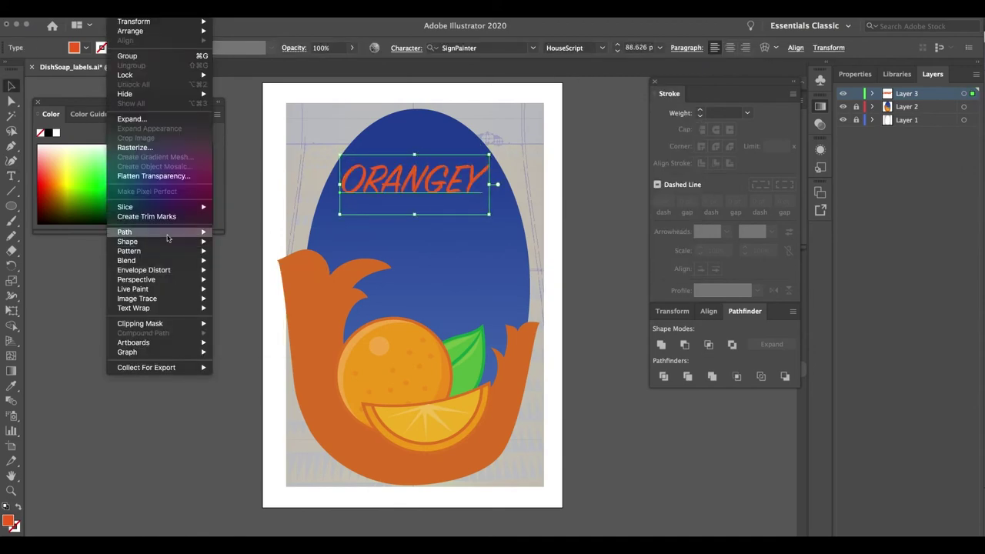
click(351, 259)
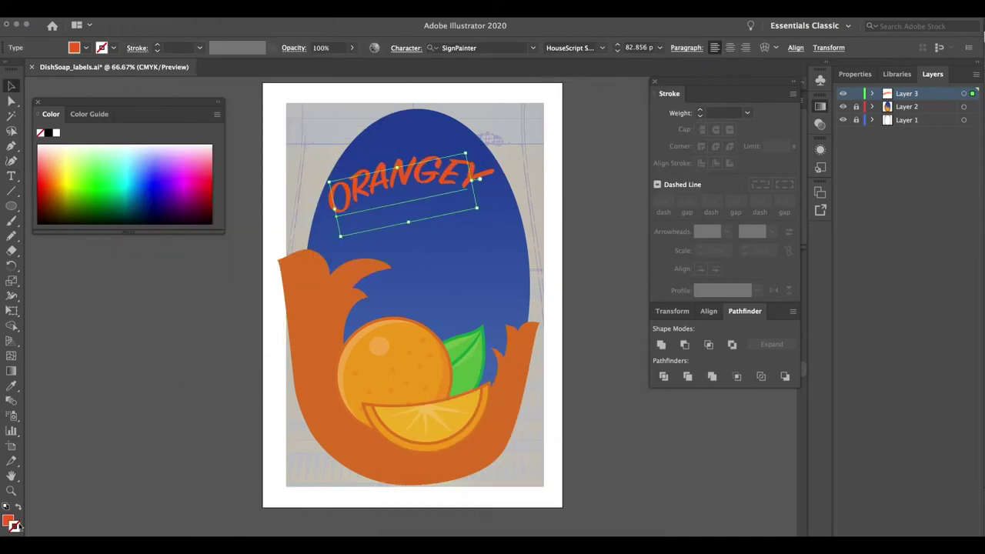
click(19, 525)
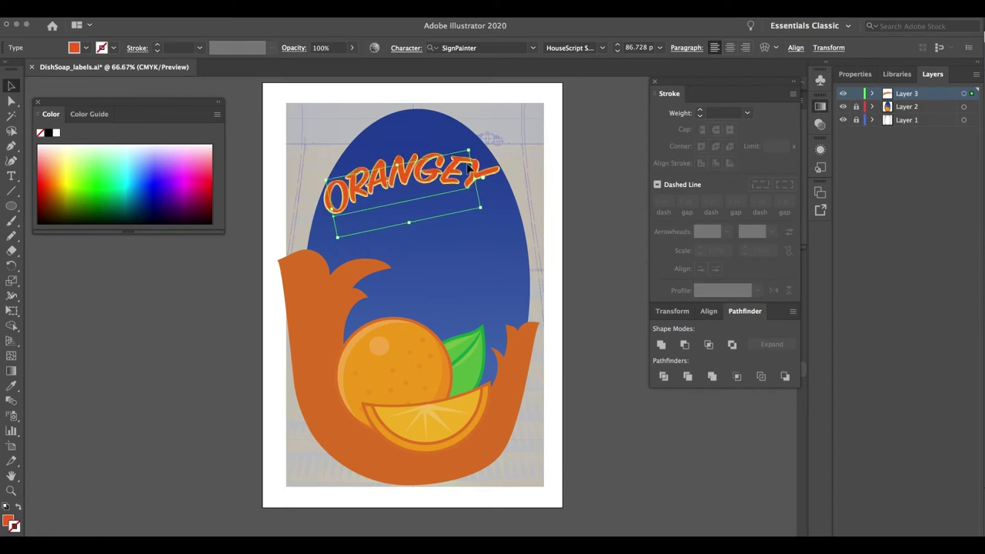
alt+drag(407, 180, 416, 235)
double_click(327, 237)
click(860, 76)
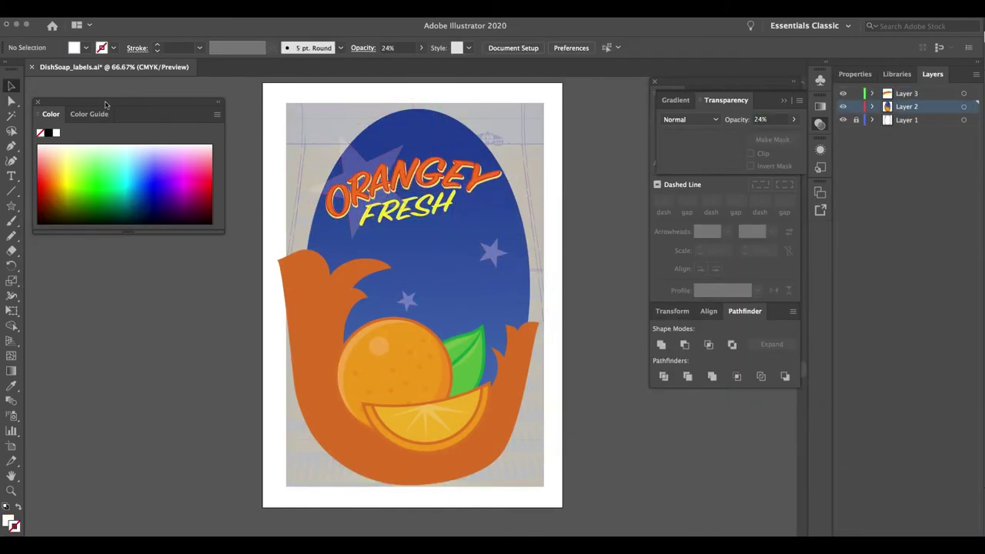
Add the slogan 'Washing dishes has never been so FUN!', restyle FUN!, and select the orange circle.
click(12, 176)
click(66, 172)
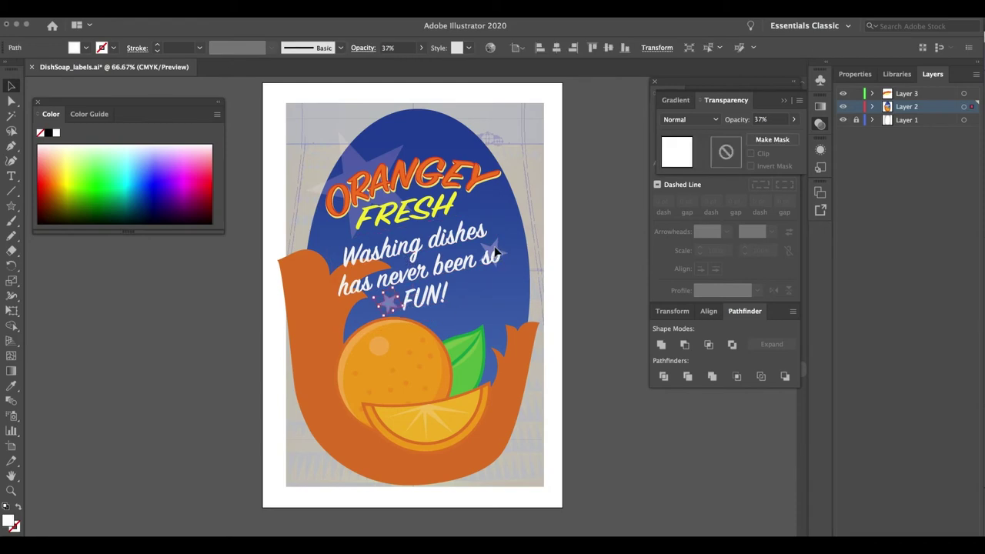
double_click(405, 303)
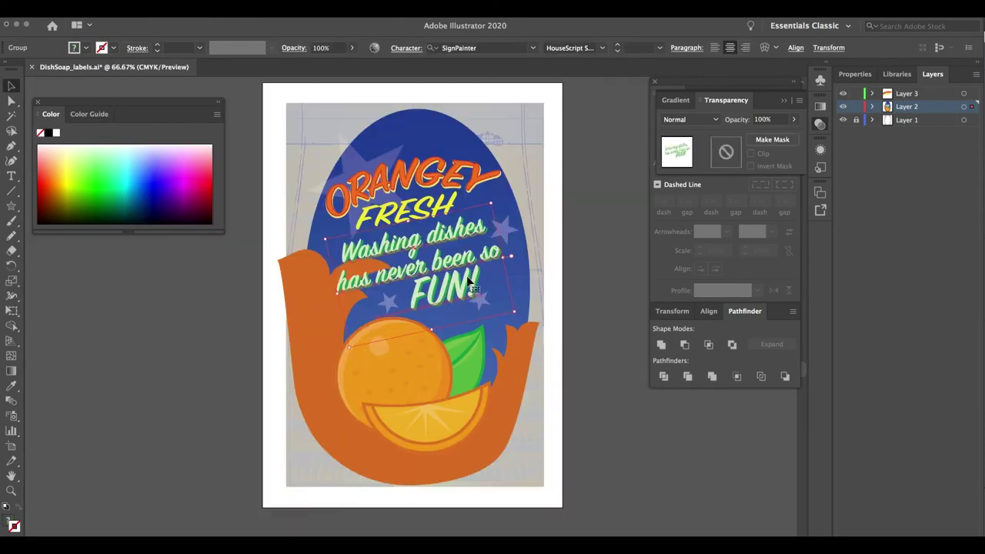
click(421, 342)
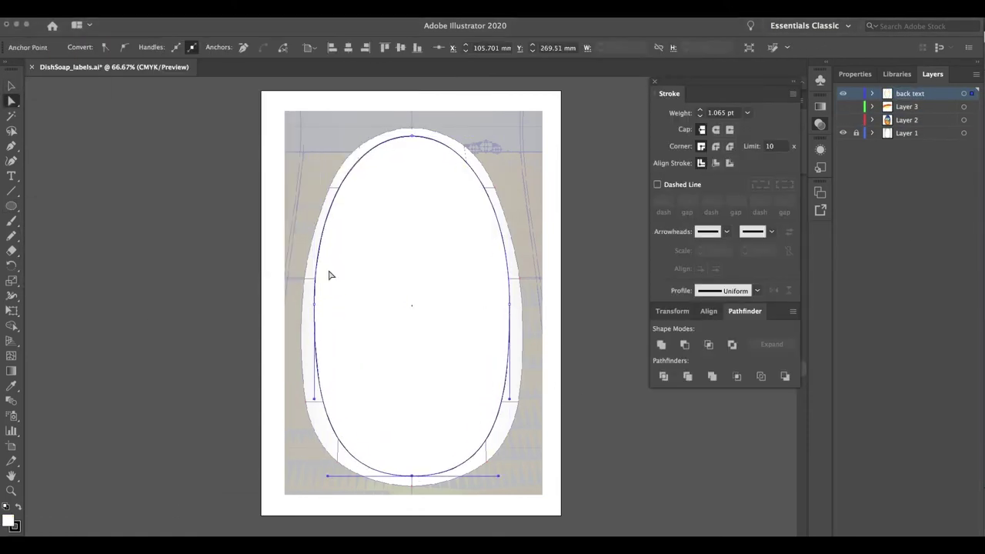
Flow lorem ipsum placeholder text into the back label oval and colour it blue.
click(589, 308)
click(12, 175)
click(412, 308)
click(615, 359)
click(411, 136)
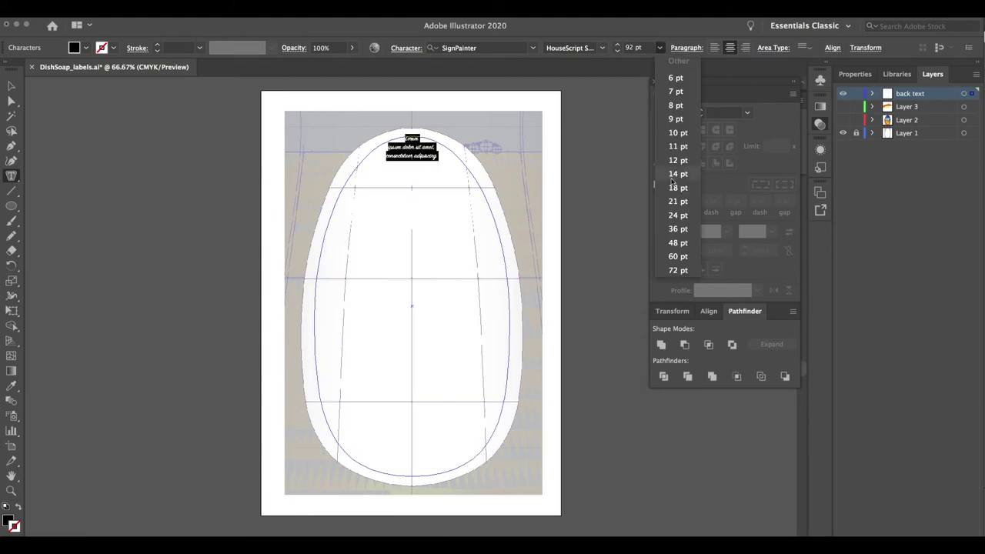
key(ctrl+a)
Draw thin barcode bars below the text and add the barcode number line beneath them.
click(12, 206)
drag(345, 420, 350, 454)
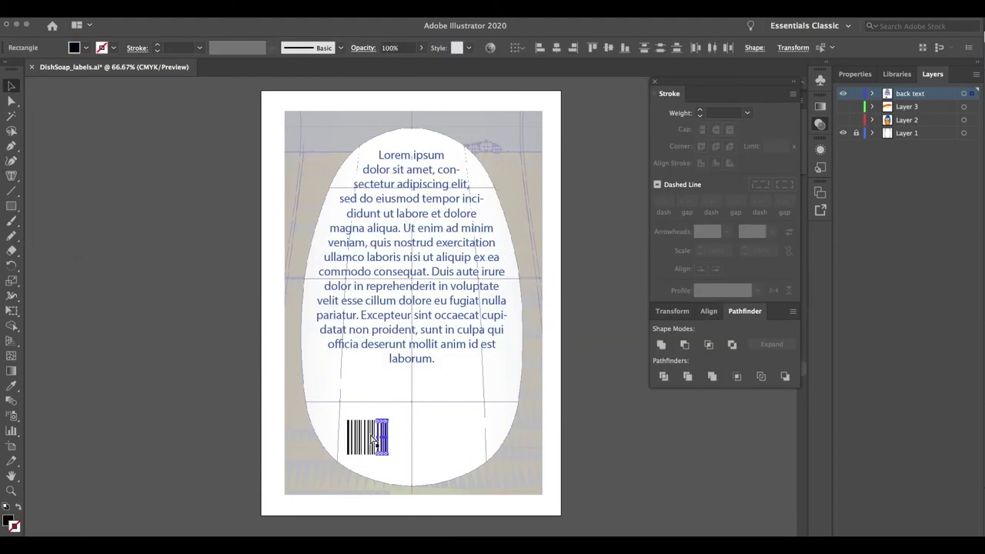
drag(12, 177, 61, 108)
click(343, 453)
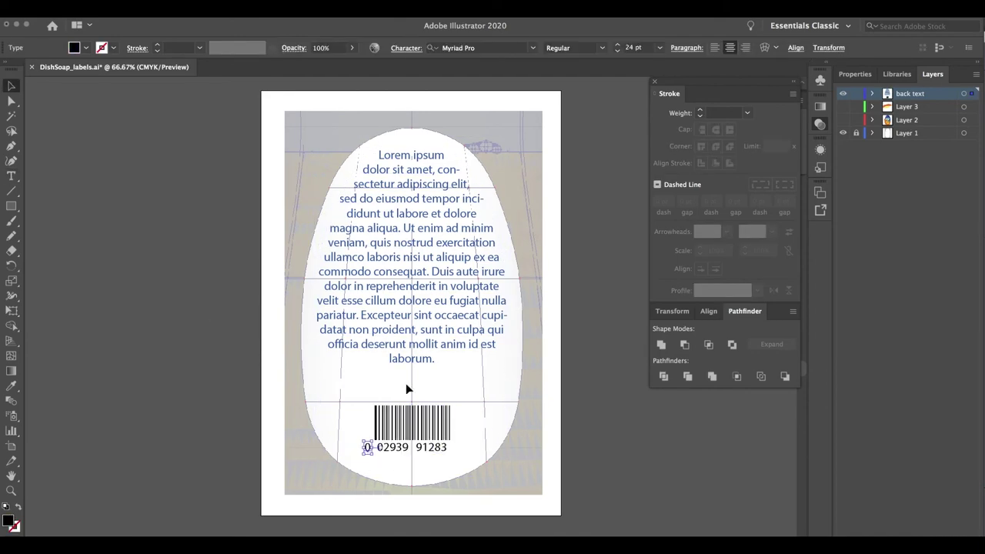
drag(457, 390, 455, 384)
click(913, 136)
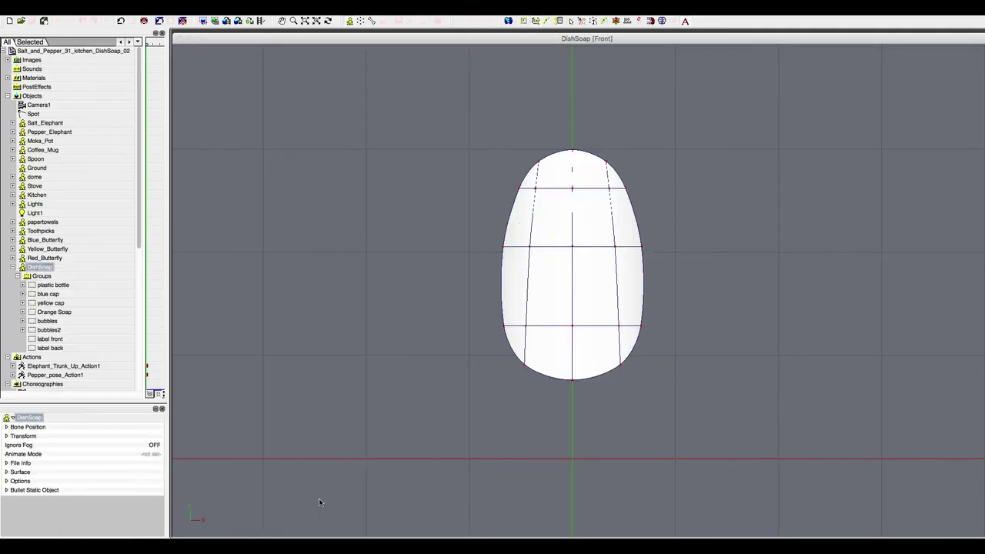
Shrink the front label decal slightly and set the Orange Soap reflectivity to 8%.
drag(454, 88, 455, 85)
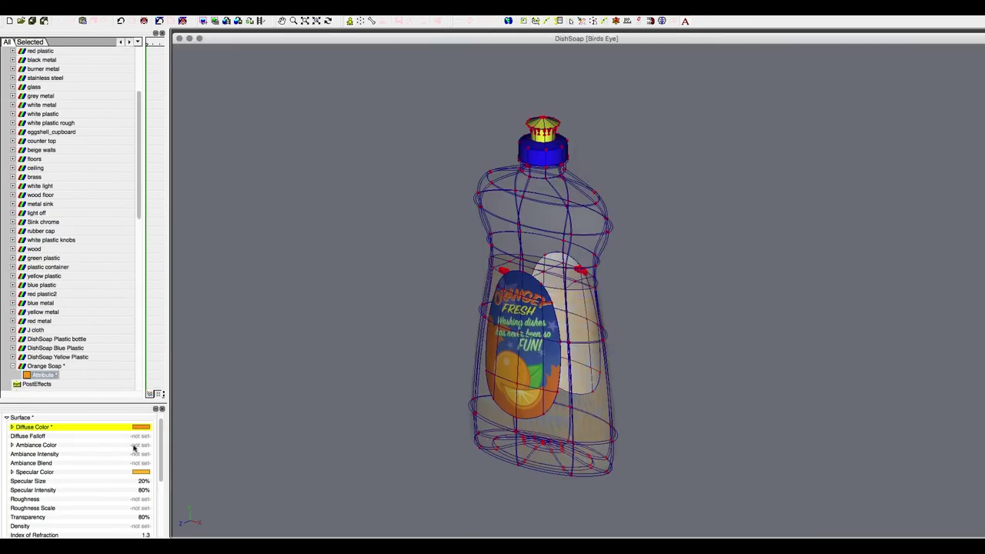
scroll(162, 474, down, 2)
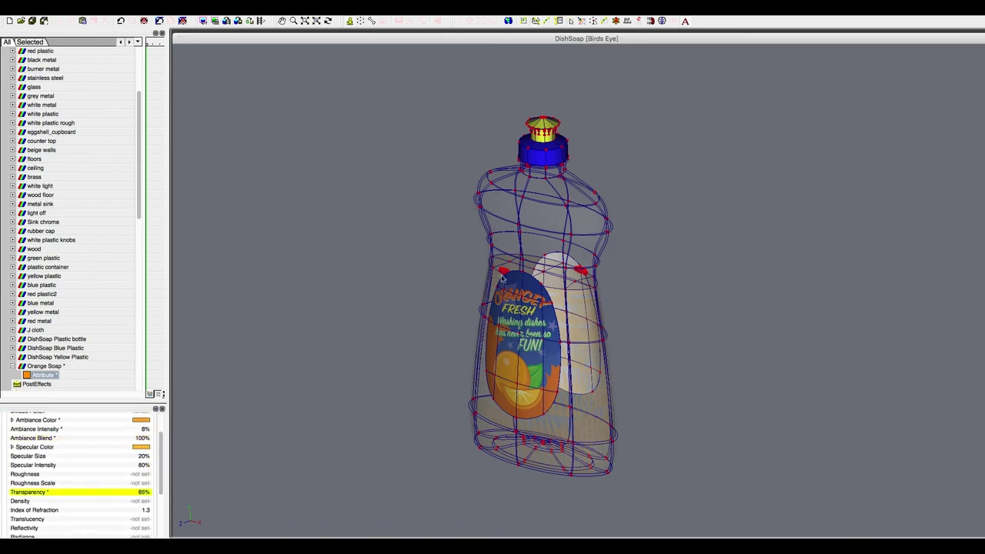
click(142, 504)
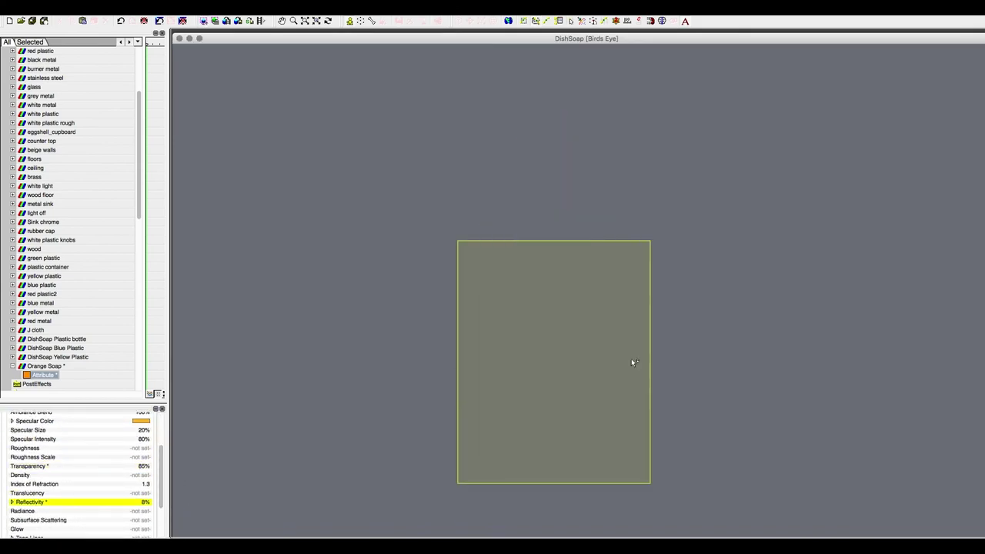